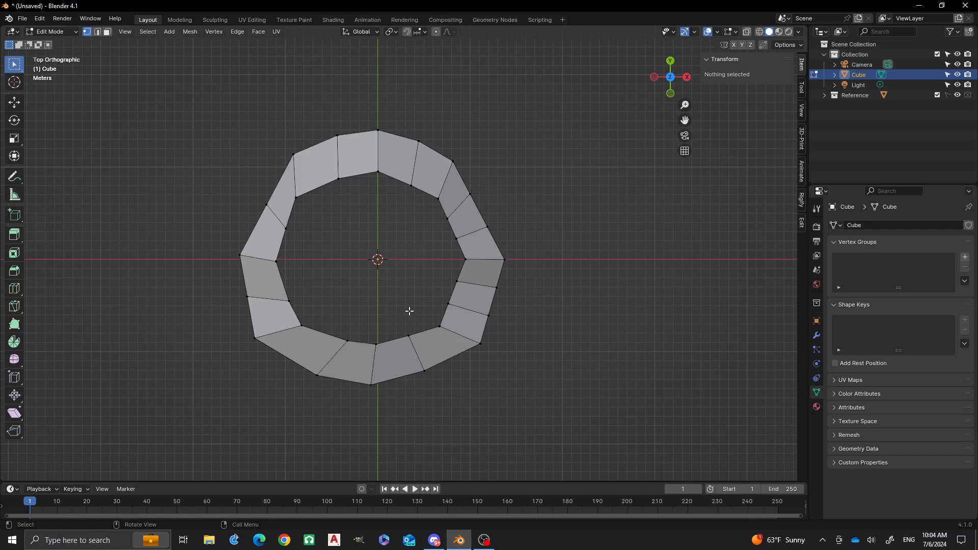
Examine the open ring mesh from several angles and highlight the vertex path along its -Y inner boundary.
middle_drag(410, 311, 345, 249)
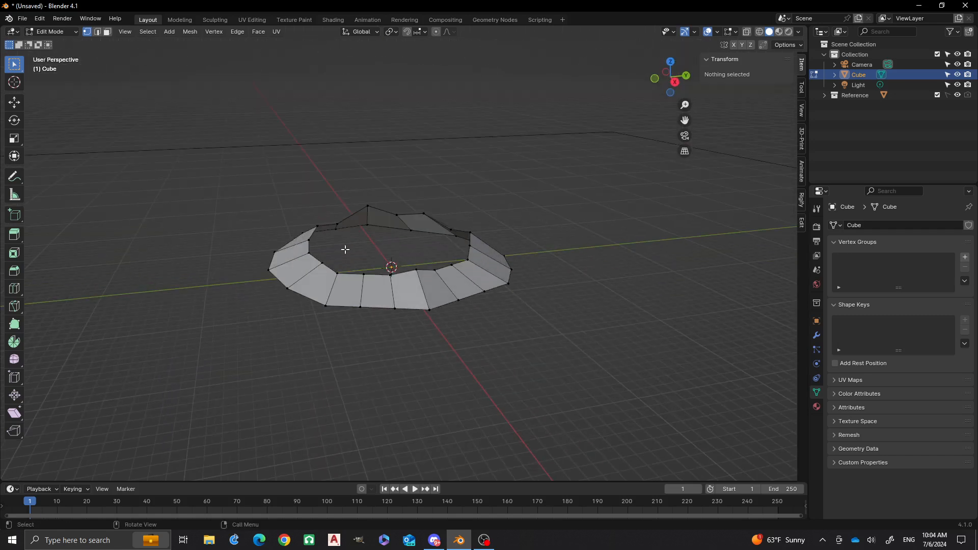
scroll(343, 238, up, 2)
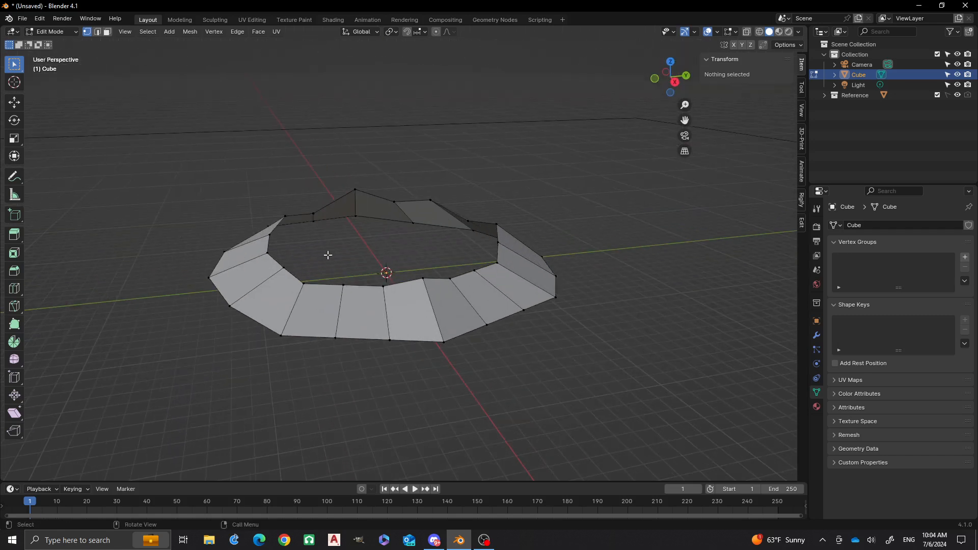
middle_drag(253, 207, 270, 242)
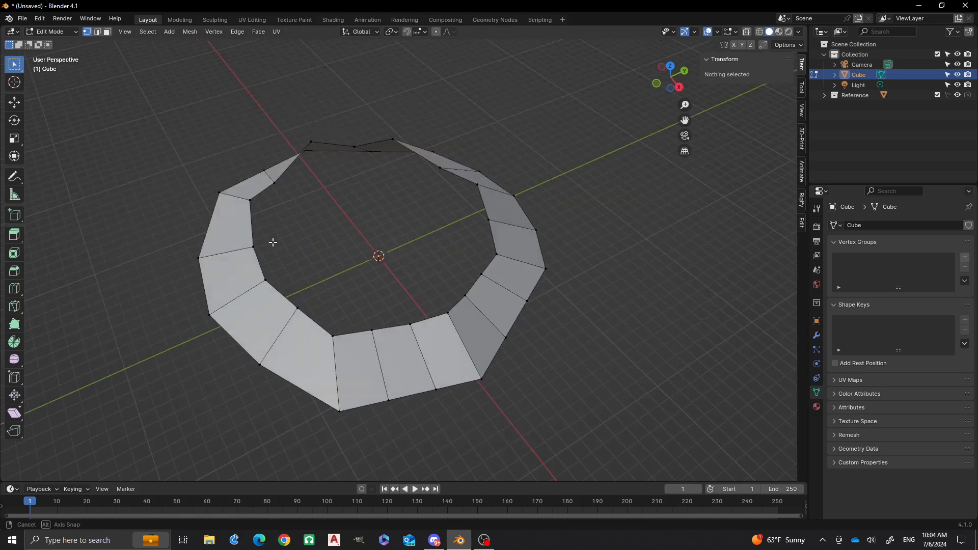
middle_drag(366, 313, 359, 277)
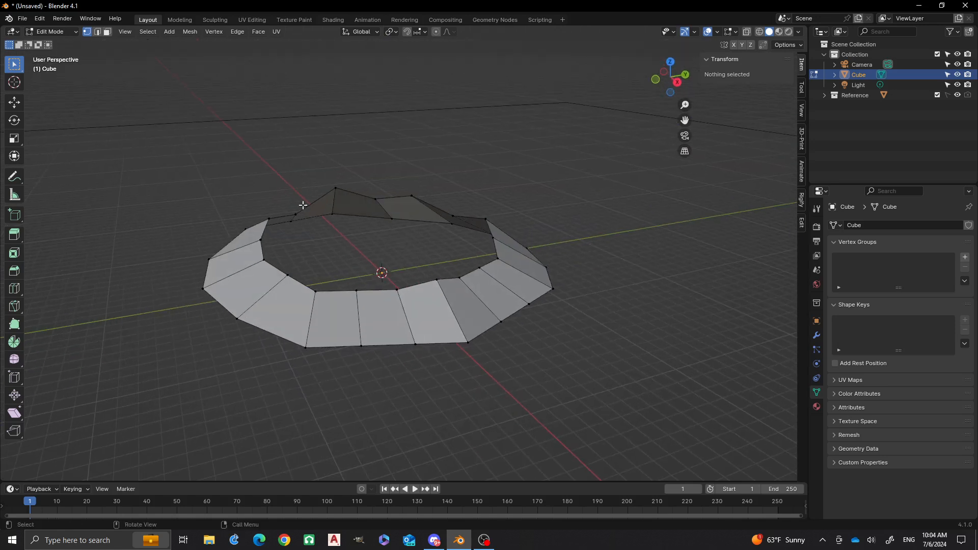
middle_drag(301, 219, 370, 253)
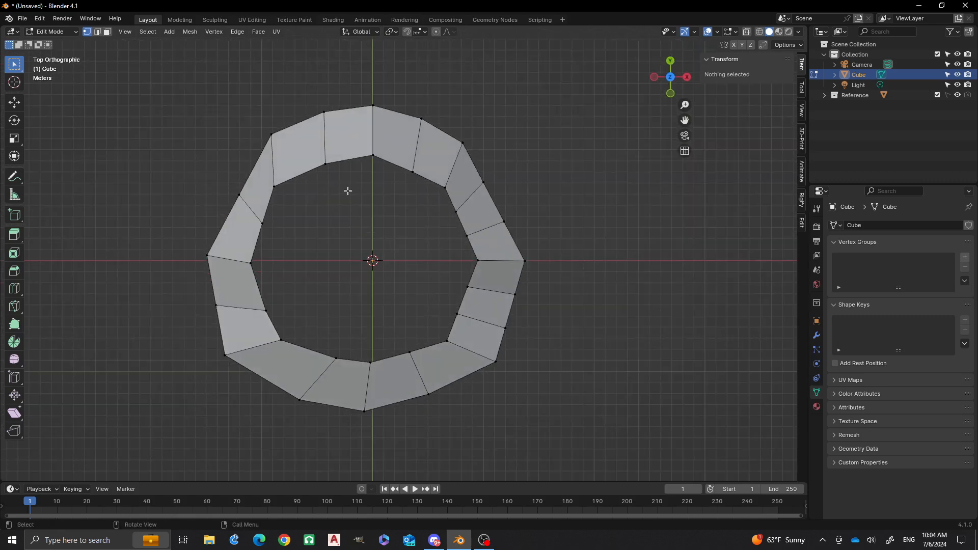
click(448, 343)
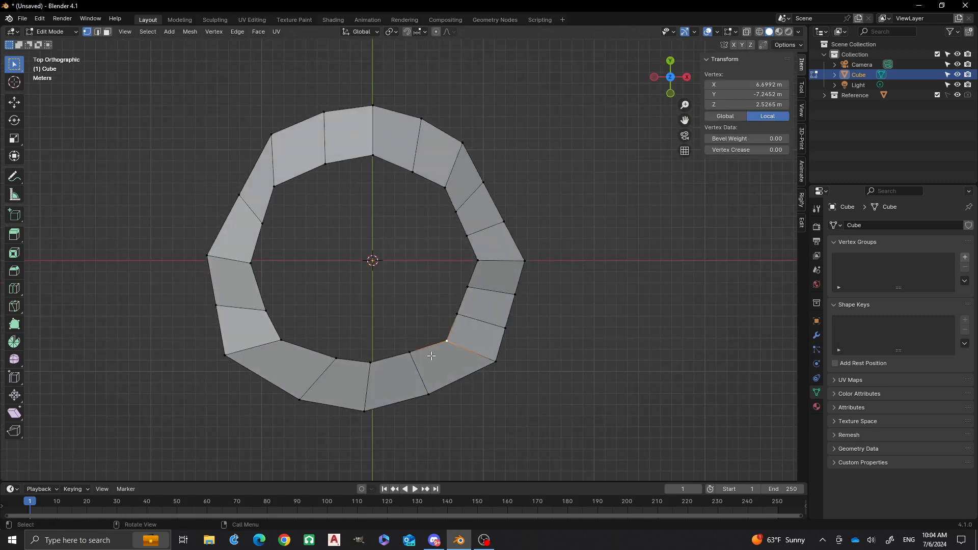
ctrl+click(282, 342)
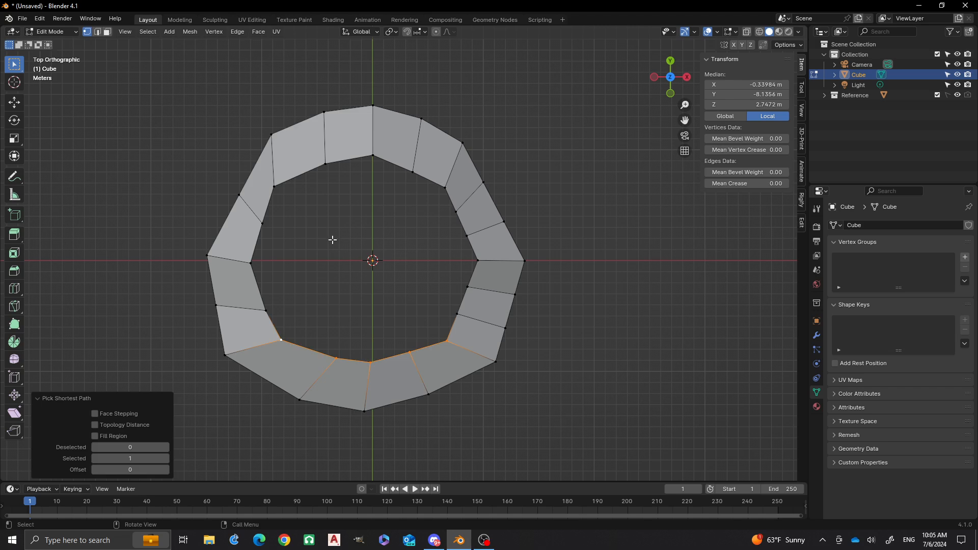
key(alt+a)
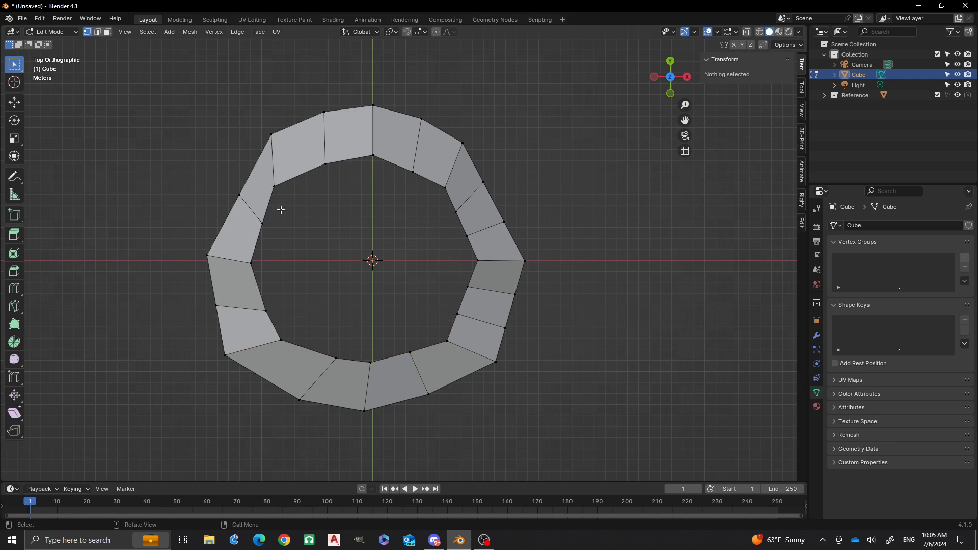
Try a Grid Fill of the ring's hole between the four-edge inner boundary paths on the +Y and -Y sides, and undo it.
click(263, 213)
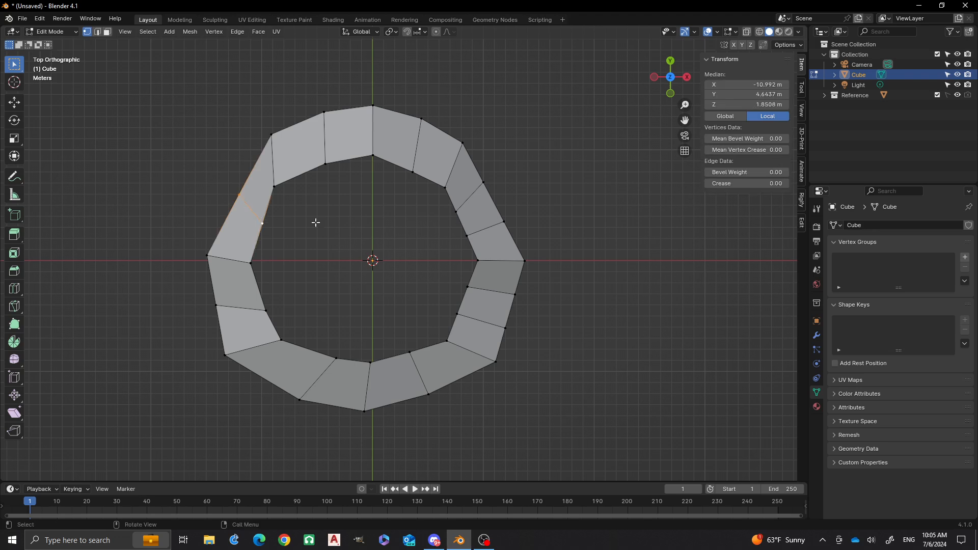
click(274, 187)
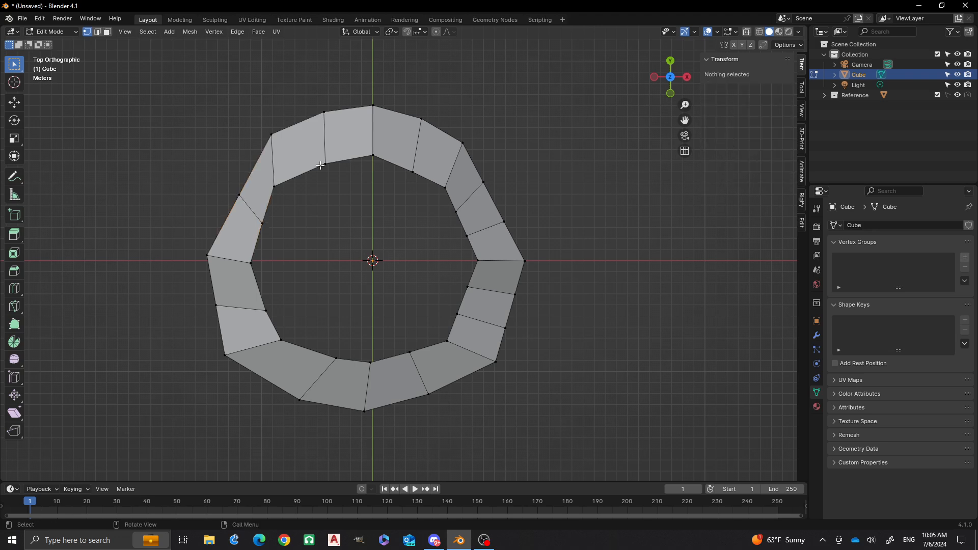
ctrl+click(438, 186)
shift+click(446, 341)
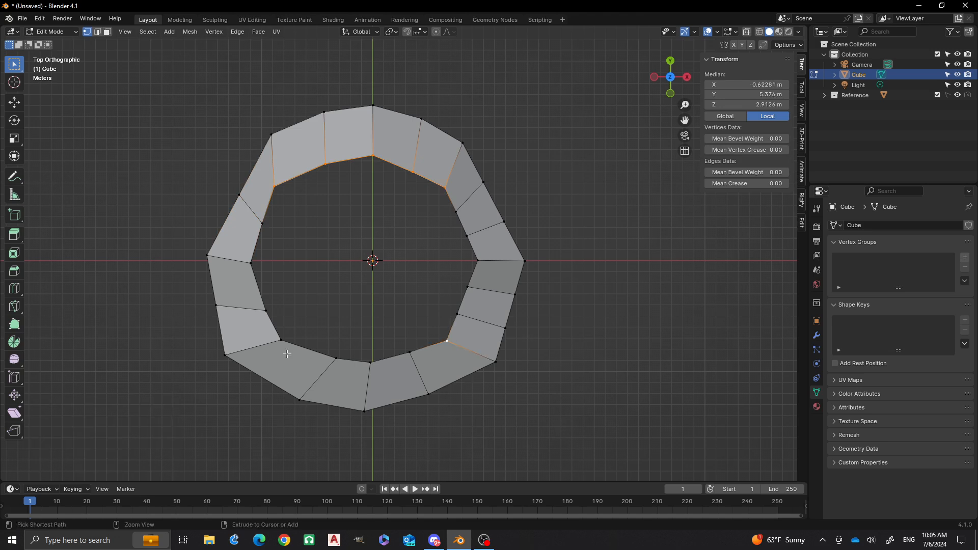
ctrl+click(284, 342)
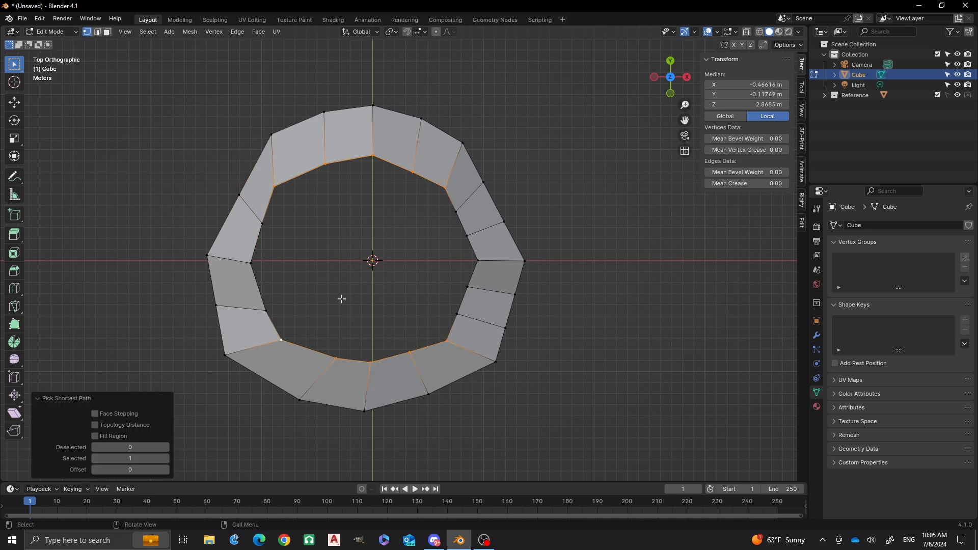
key(F3)
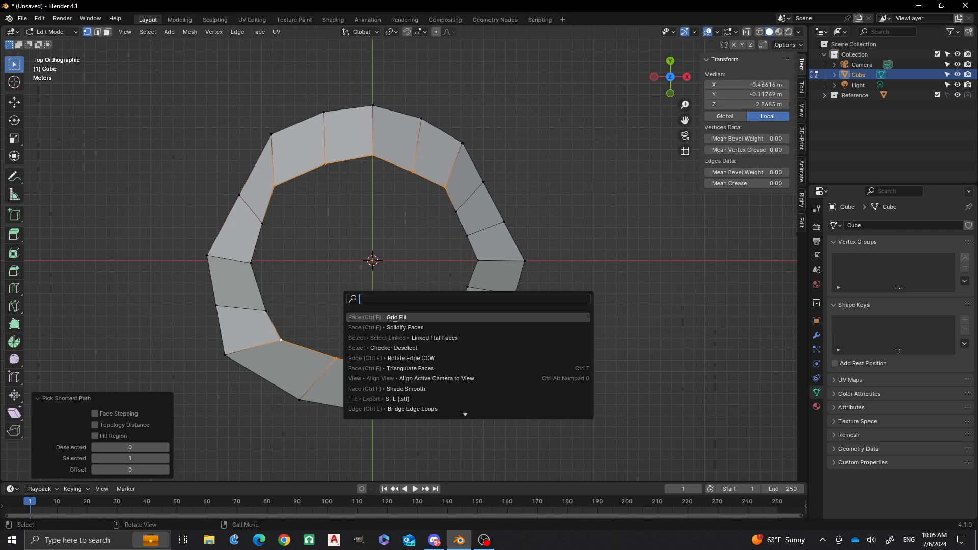
click(394, 317)
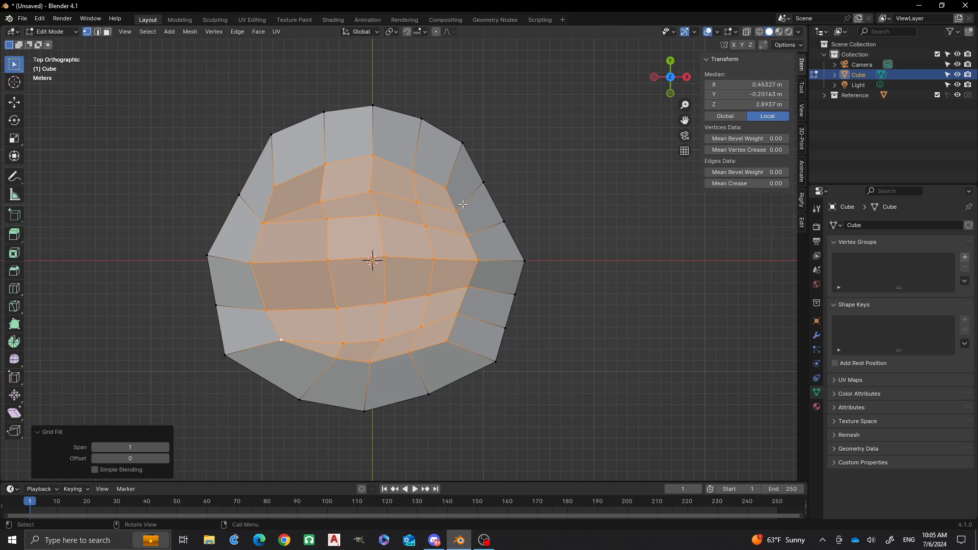
key(ctrl+z)
click(552, 147)
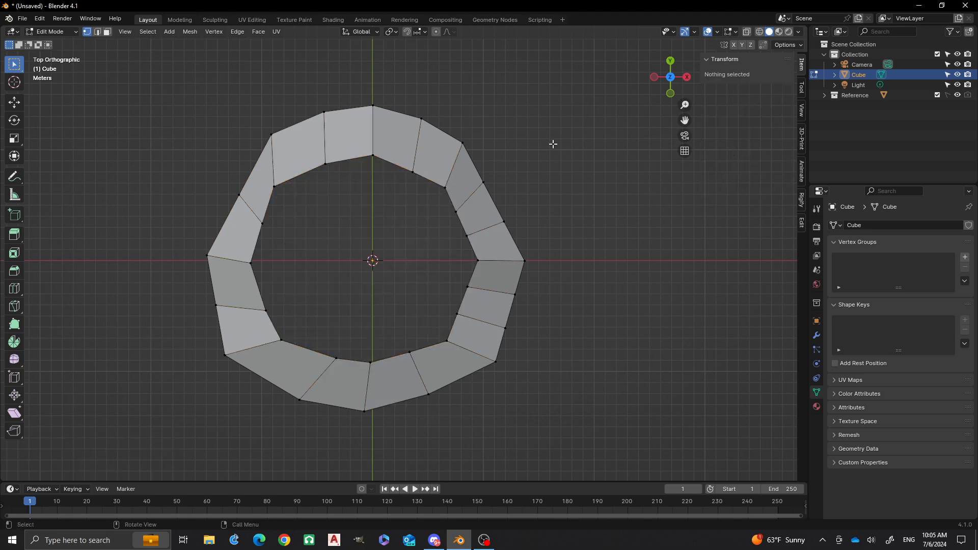
Add a centred loop cut to each of the two ring faces on either side of the X axis on the -X side.
scroll(245, 230, up, 1)
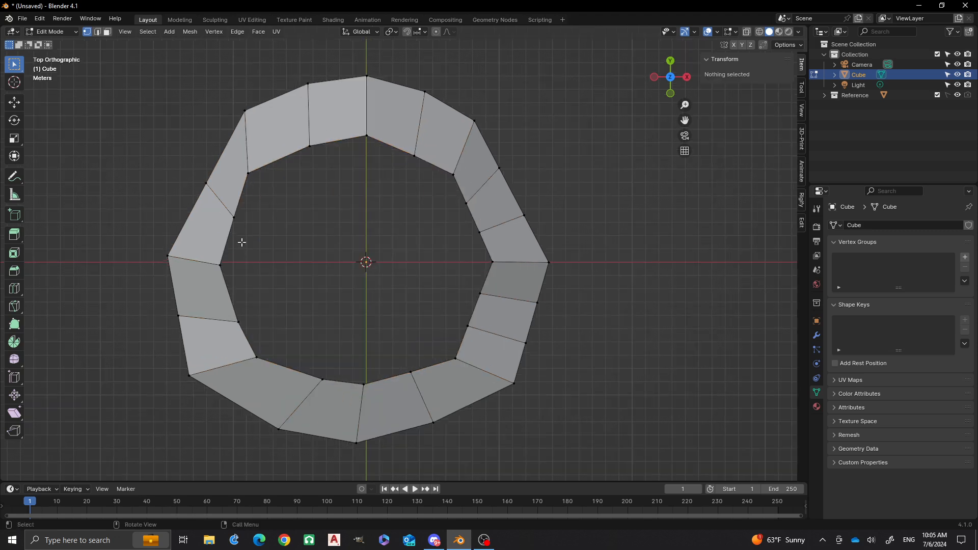
key(ctrl+r)
click(232, 238)
right_click(232, 238)
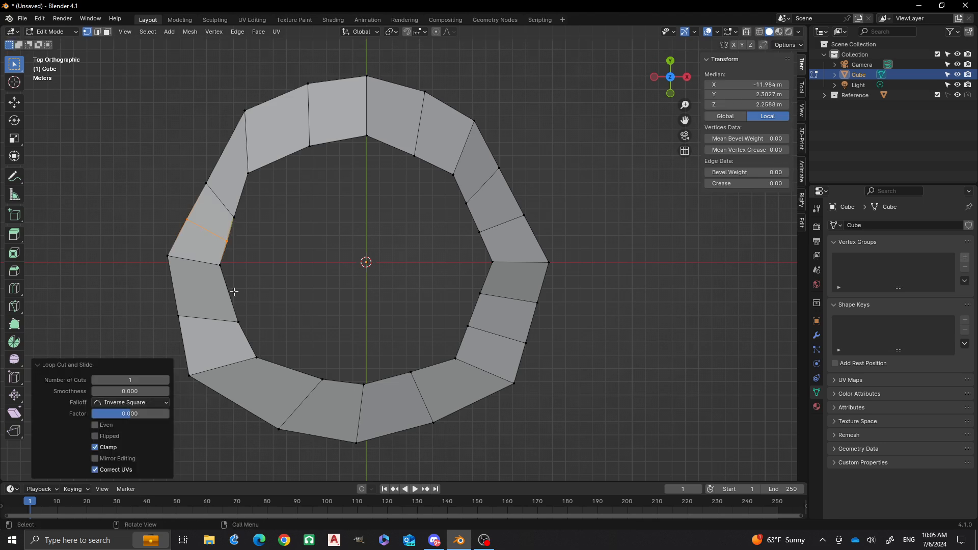
key(ctrl+r)
click(231, 296)
right_click(231, 296)
click(553, 164)
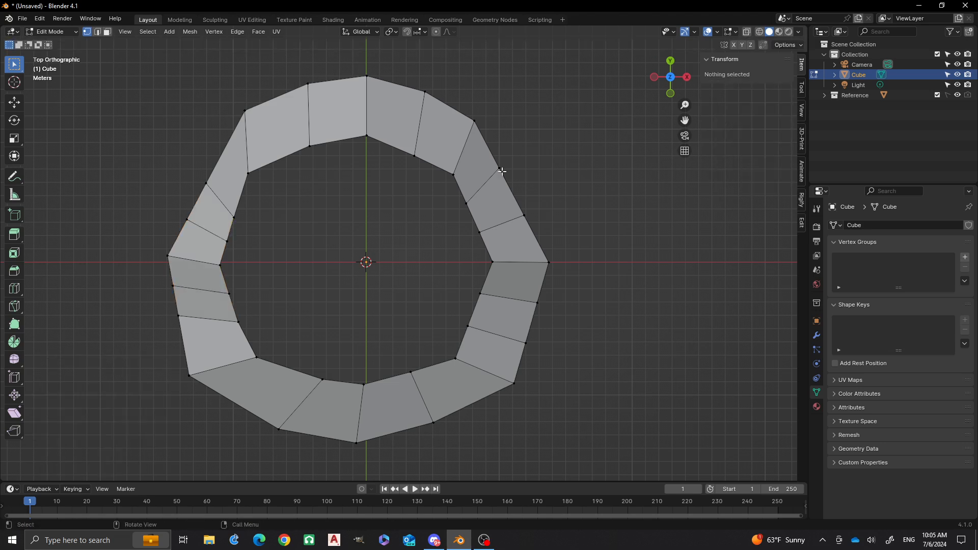
Select the opposing four-edge inner boundary paths on the +Y and -Y sides and fill the hole with Grid Fill.
click(256, 173)
ctrl+click(452, 174)
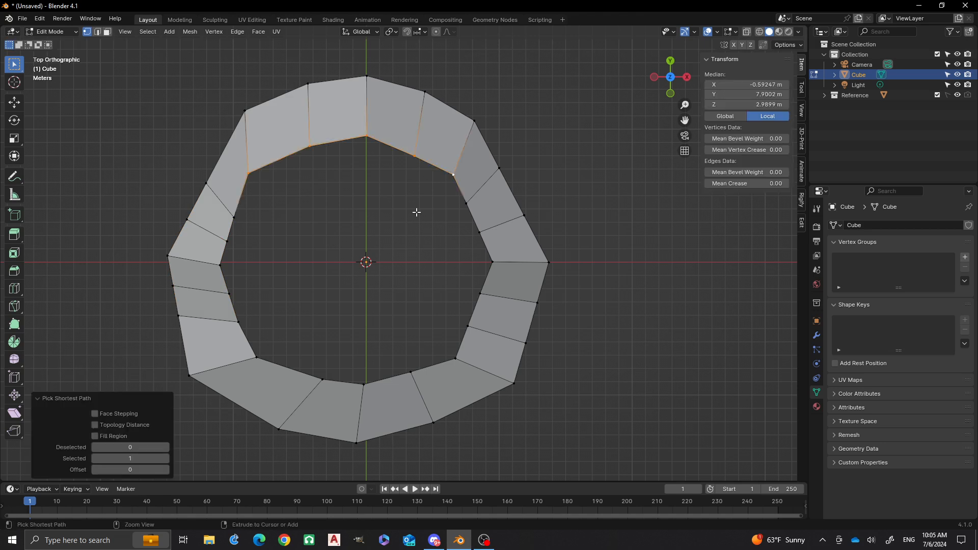
ctrl+click(257, 358)
ctrl+click(454, 359)
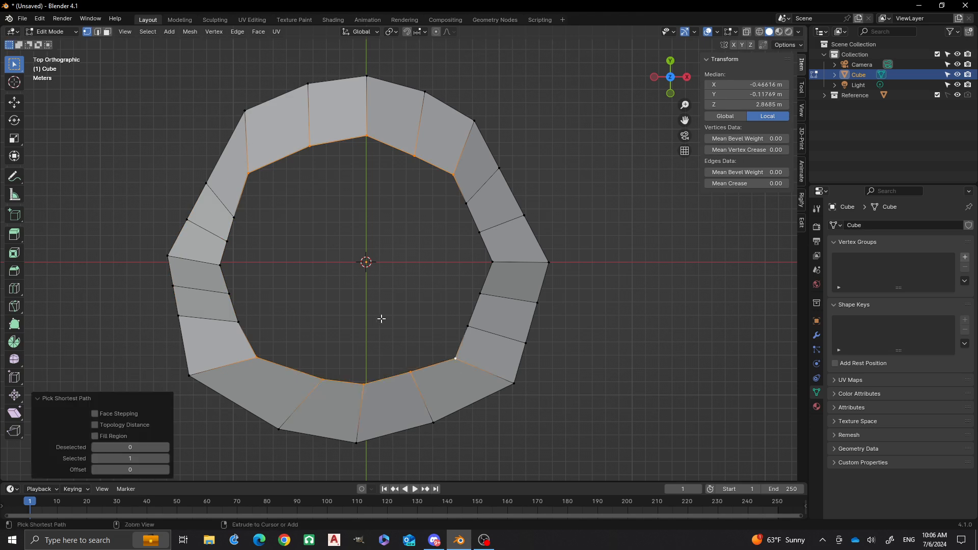
key(ctrl+f)
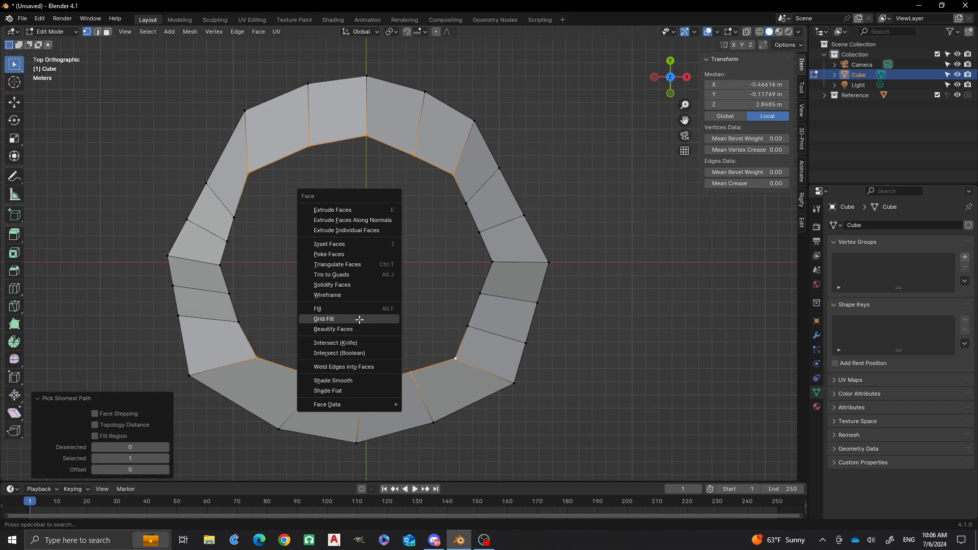
click(360, 319)
click(602, 306)
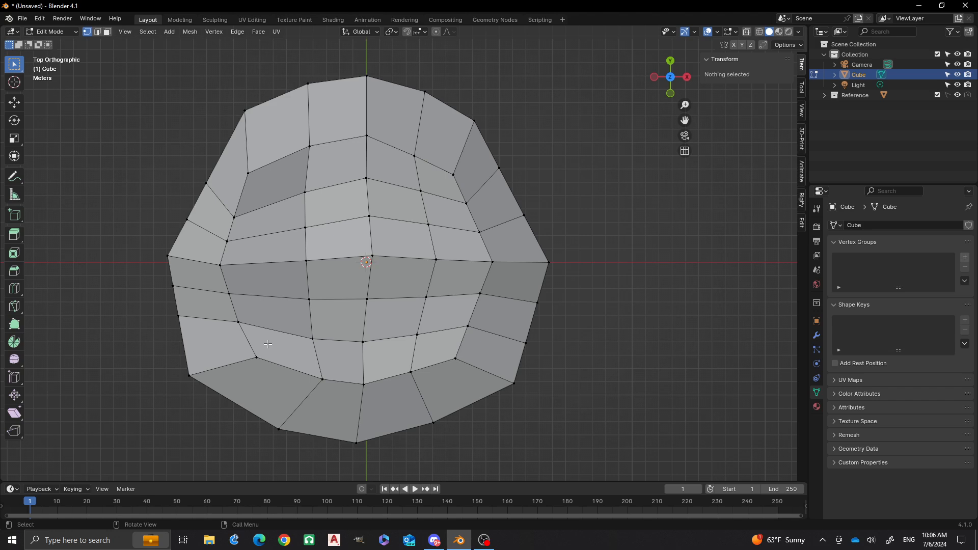
Examine the filled surface from several angles, including the inner rim vertices on the +X side.
scroll(321, 255, down, 4)
middle_drag(322, 254, 352, 247)
scroll(467, 160, up, 7)
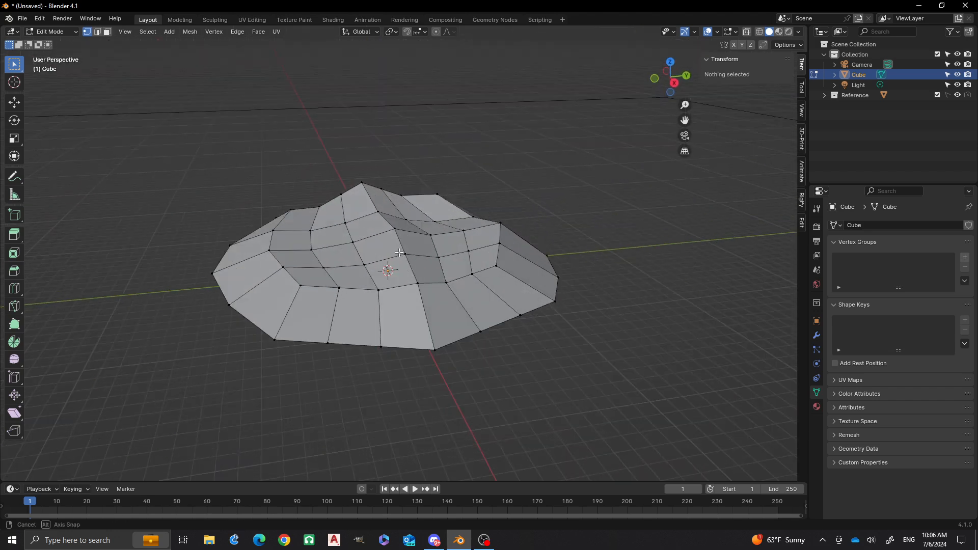
middle_drag(447, 186, 444, 192)
middle_drag(475, 155, 399, 114)
middle_drag(346, 178, 384, 210)
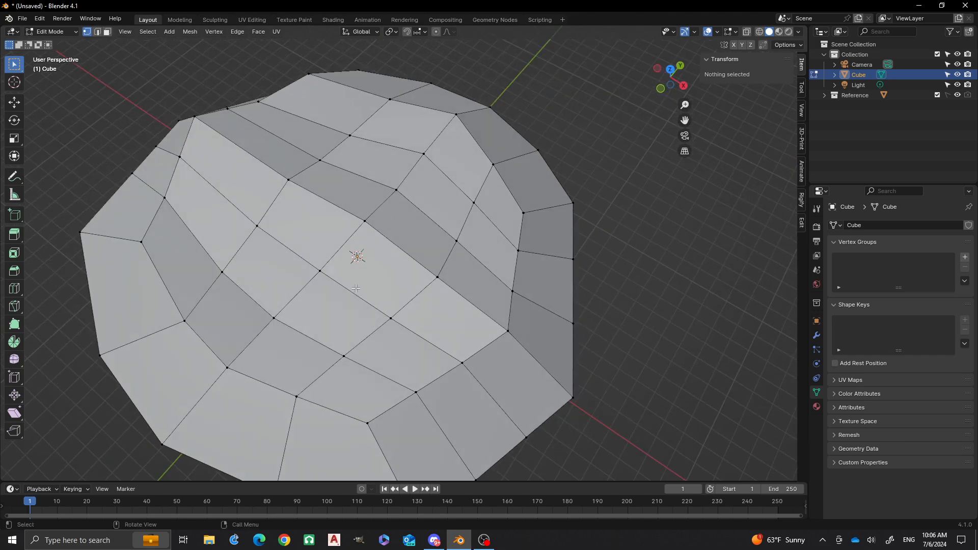
middle_drag(355, 289, 304, 238)
click(487, 297)
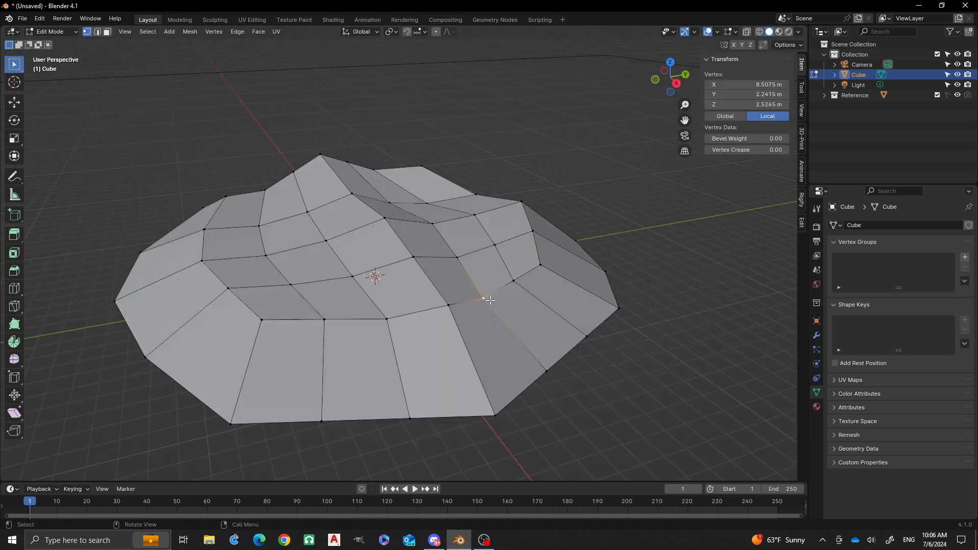
middle_drag(489, 300, 410, 351)
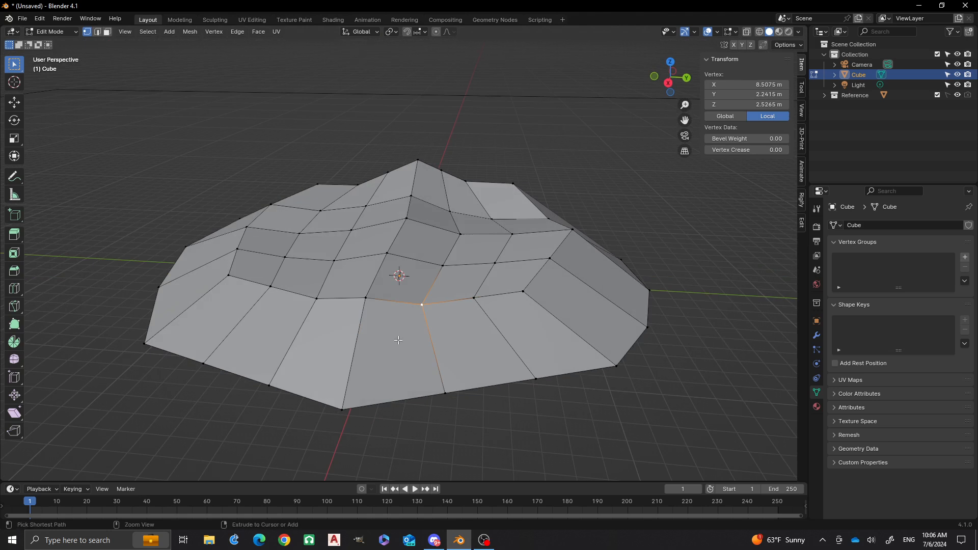
Undo the Grid Fill so the ring's hole is open again.
key(ctrl+z)
key(ctrl+z)
key(ctrl+z)
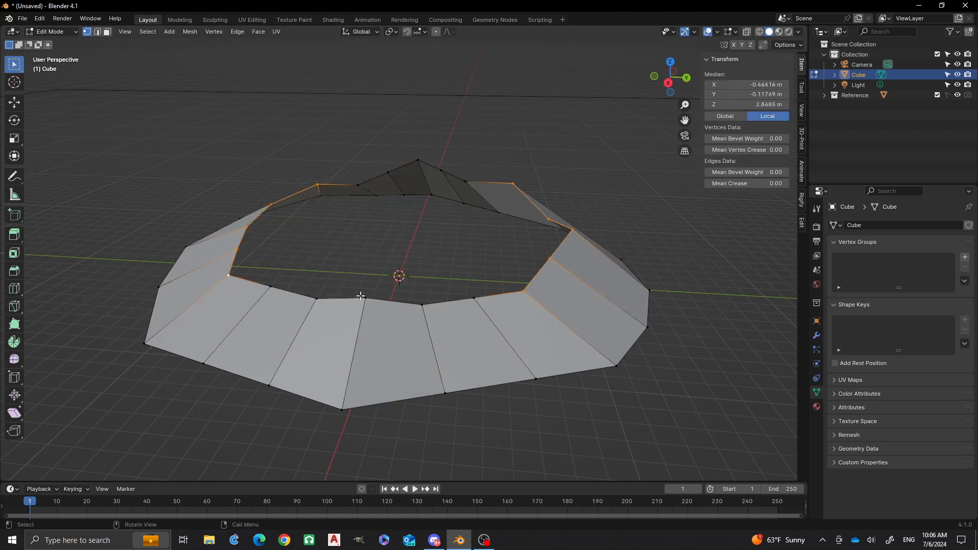
Raise the +X side inner rim vertex just past the X axis toward +Y by about 0.8 m.
middle_drag(361, 296, 416, 238)
click(403, 236)
click(456, 334)
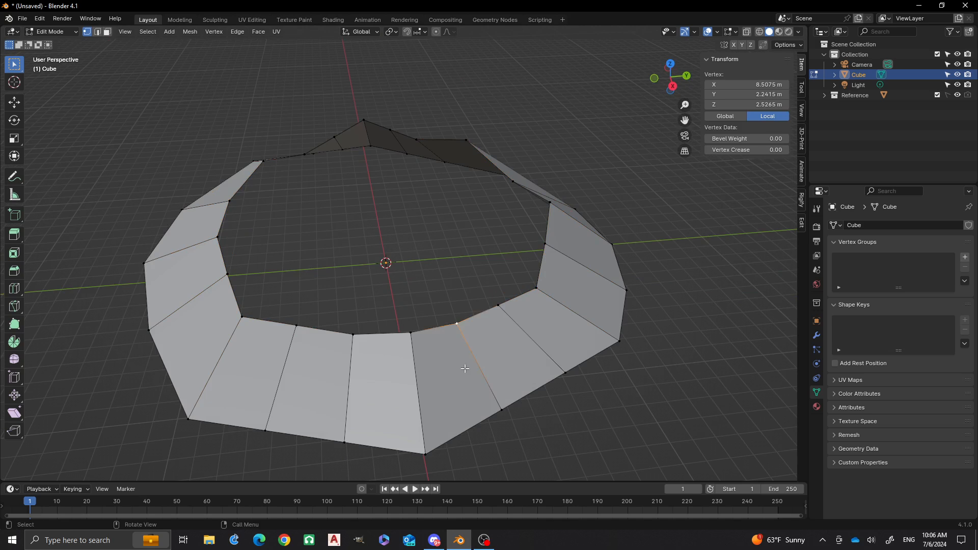
alt+middle_drag(456, 333, 454, 231)
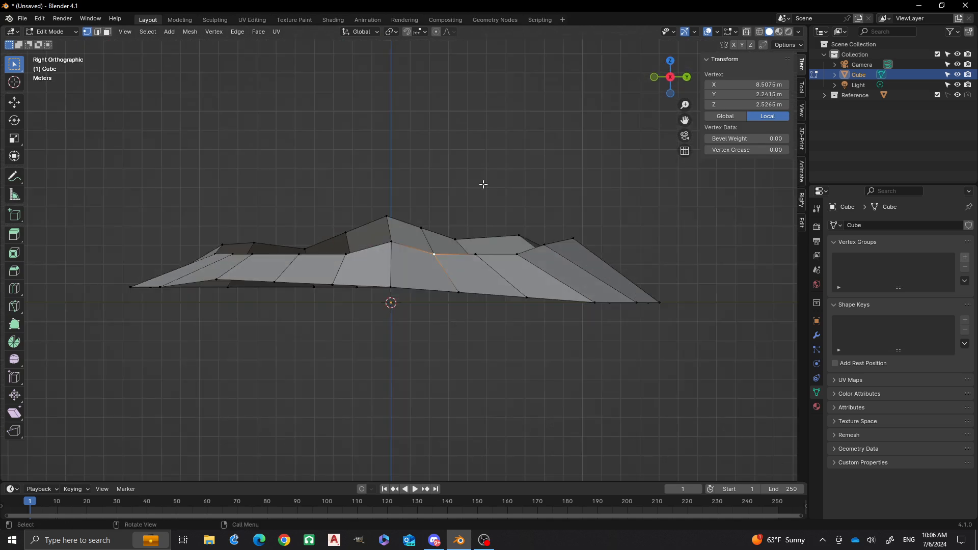
key(g)
click(484, 168)
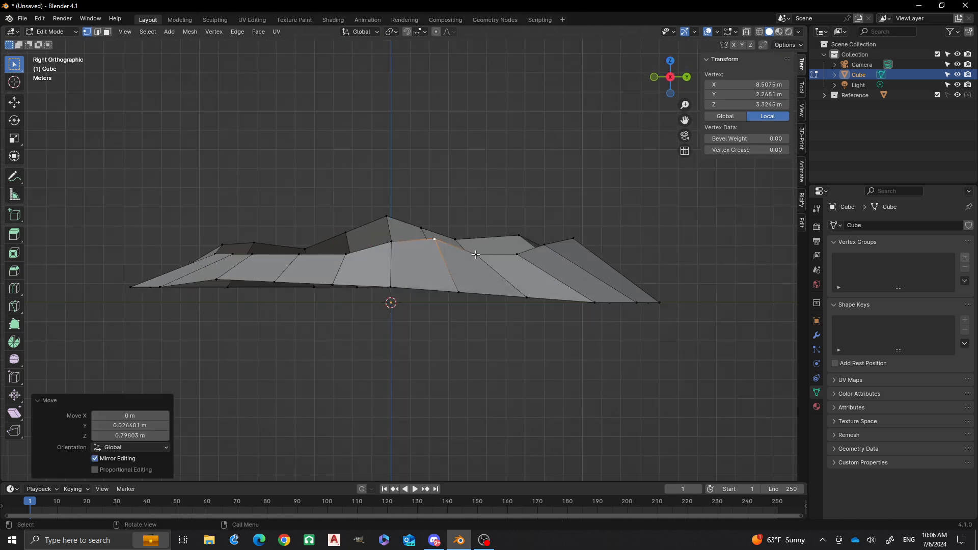
Raise the next two inner rim vertices toward +Y by about 0.51 m and 0.48 m, shifting the second about 0.16 m toward -Y.
click(476, 253)
key(g)
click(540, 176)
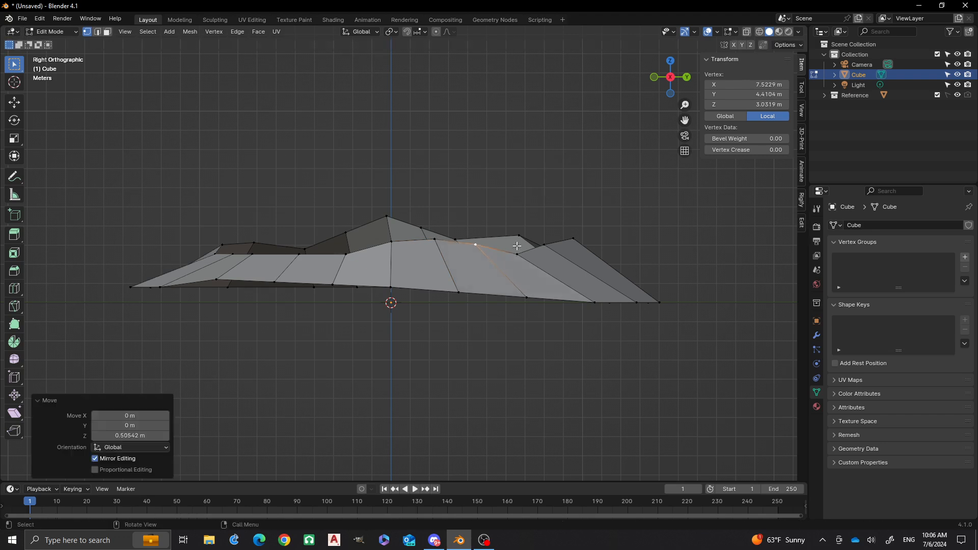
click(517, 247)
key(g)
click(556, 171)
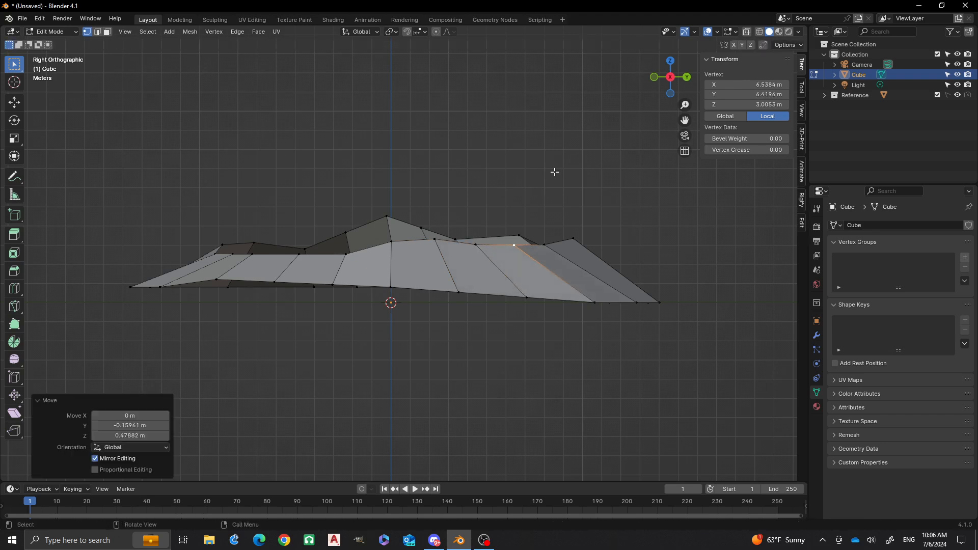
Raise the low inner rim vertex on the far -X, +Y side about 0.72 m and shift it about 0.51 m toward +Y.
click(458, 229)
key(g)
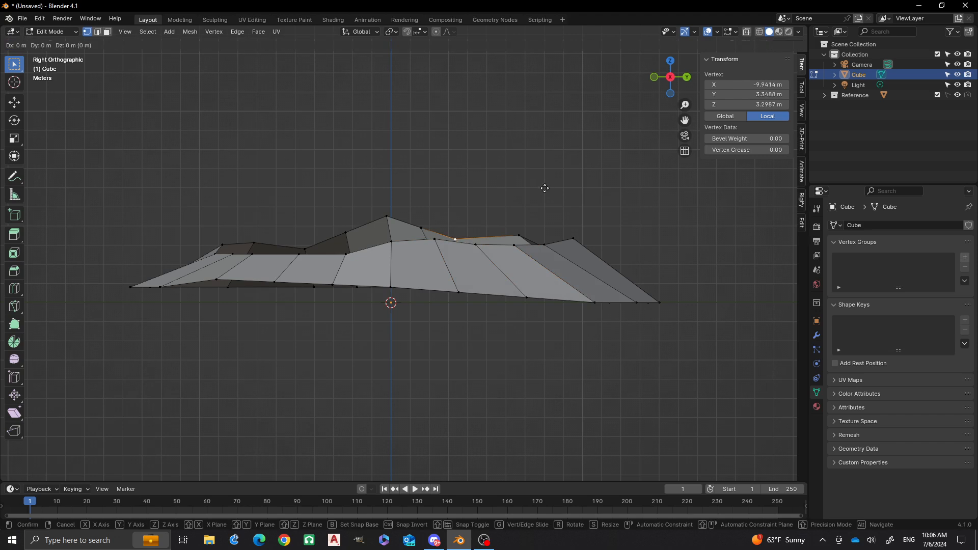
click(551, 175)
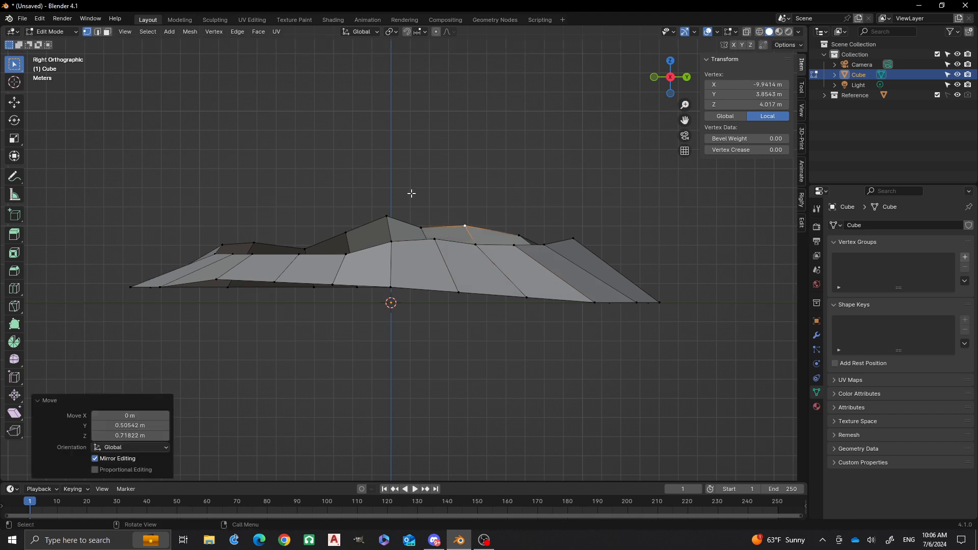
Raise the low inner rim vertex on the far -X, -Y side about 1.05 m and shift it about 0.19 m toward -Y.
scroll(349, 202, down, 1)
middle_drag(349, 202, 432, 169)
click(326, 201)
key(g)
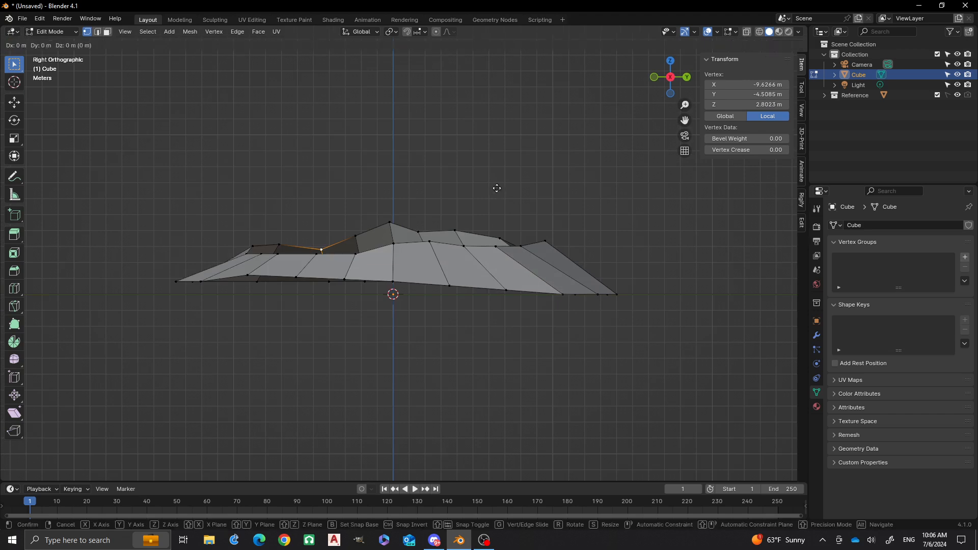
click(496, 177)
Raise its two neighbouring rim vertices about 0.41 m on the +Y side and 0.26 m on the -Y side, shifting both about 0.1 m toward -Y.
click(355, 236)
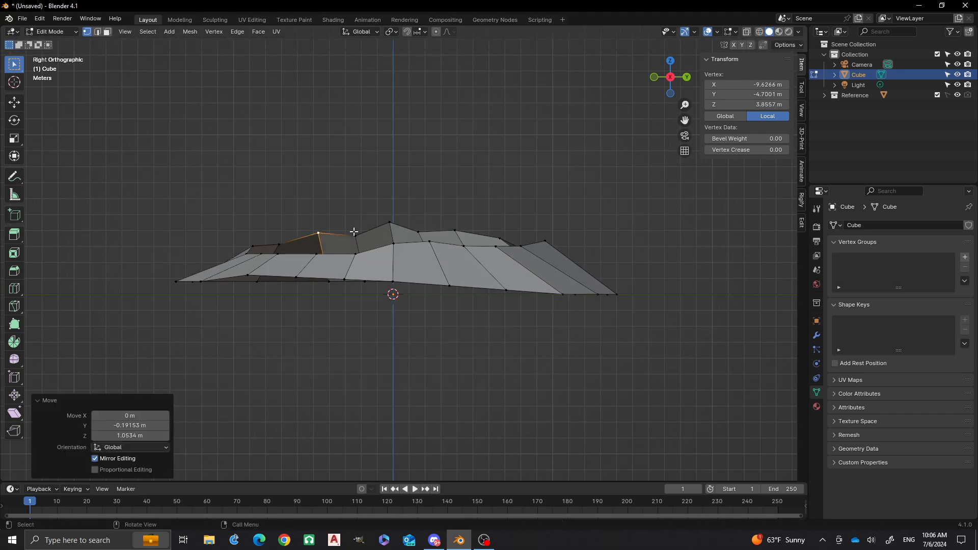
key(g)
click(482, 202)
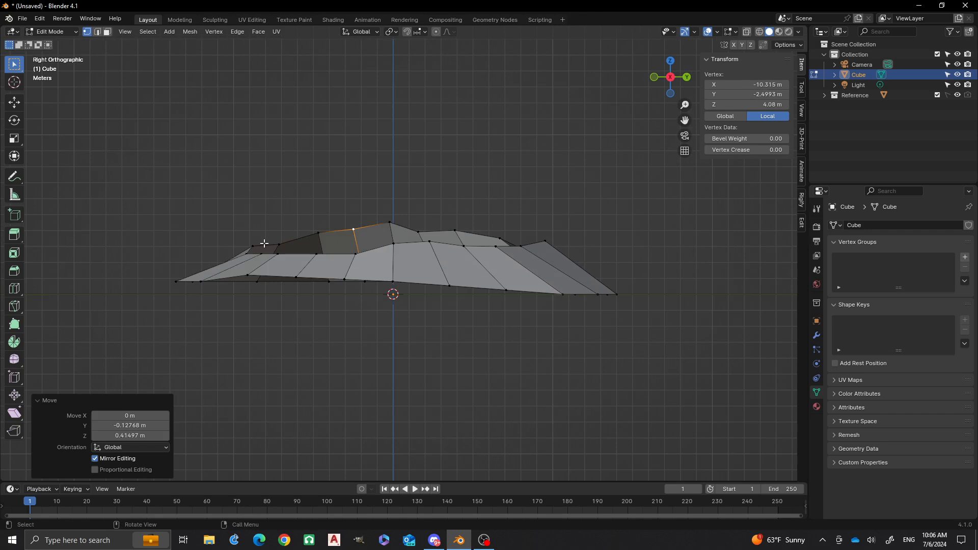
click(279, 245)
key(g)
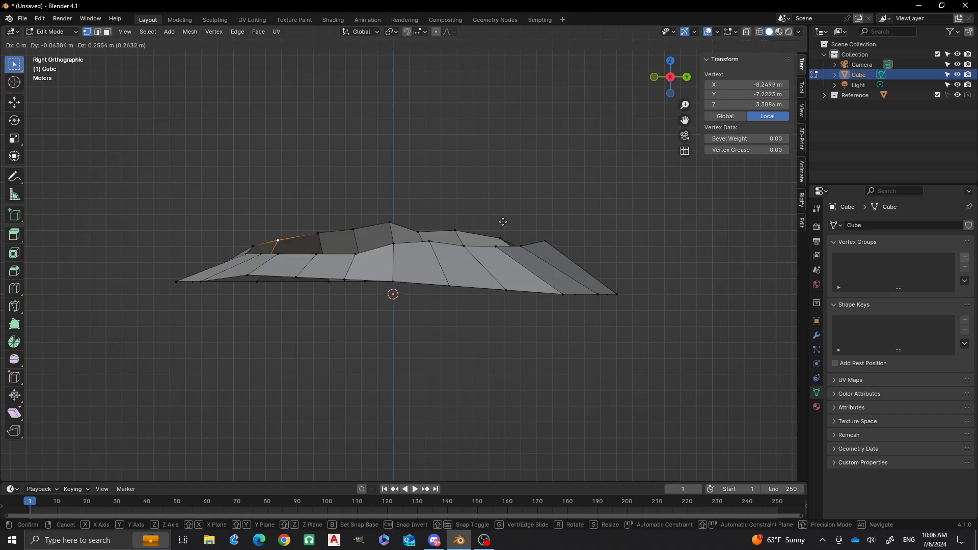
click(454, 239)
Raise the low inner rim vertex near the +Y end on the -X side by about 0.86 m, and clear the selection.
middle_drag(491, 226, 485, 232)
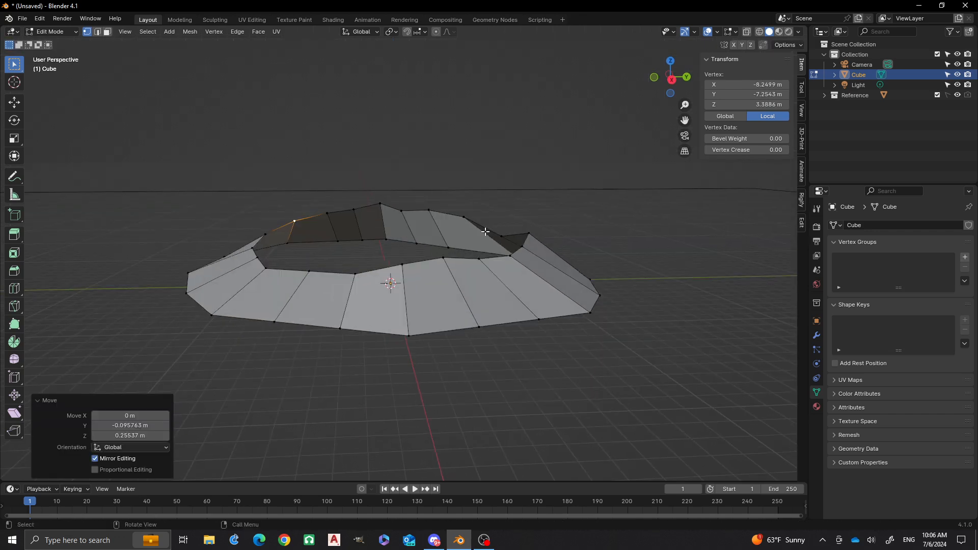
click(502, 232)
key(KP_3)
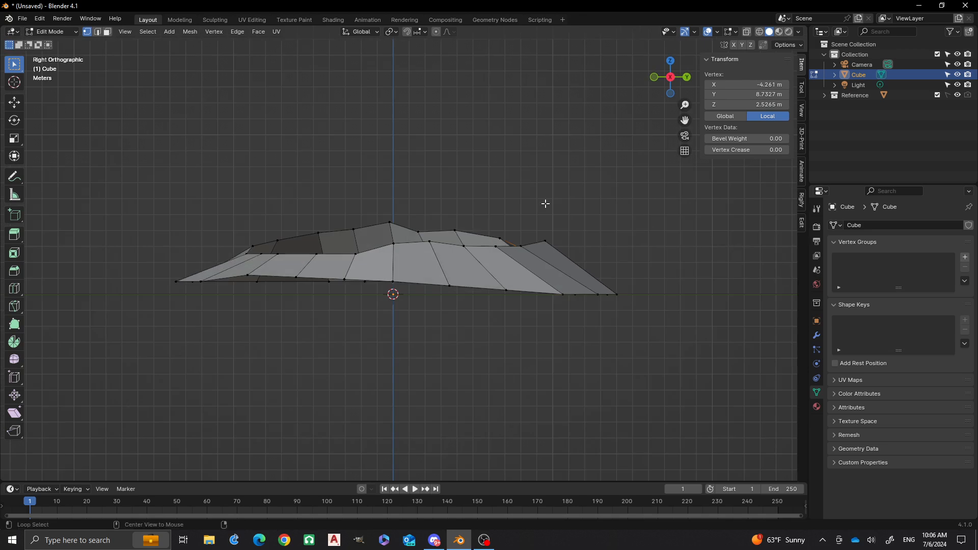
key(g)
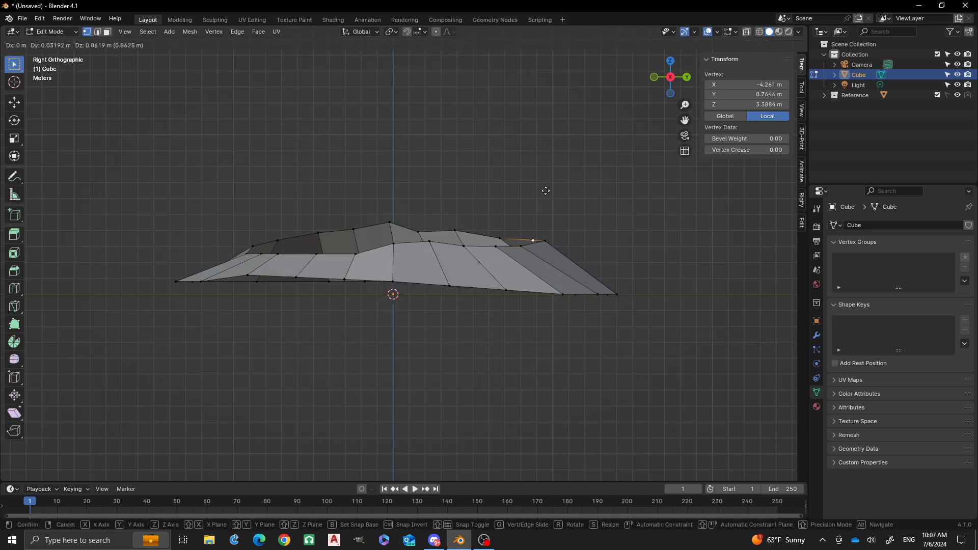
click(545, 190)
middle_drag(545, 191, 183, 234)
click(159, 208)
From the top view, select two opposite four-edge paths of the inner rim, one on the -Y side and one on the +Y side.
alt+middle_drag(354, 212, 358, 250)
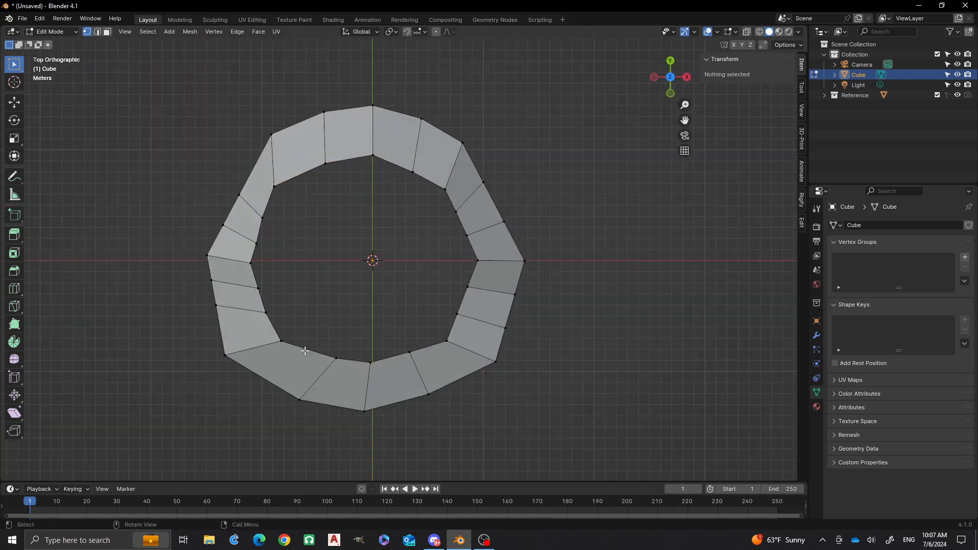
scroll(304, 350, up, 1)
click(260, 361)
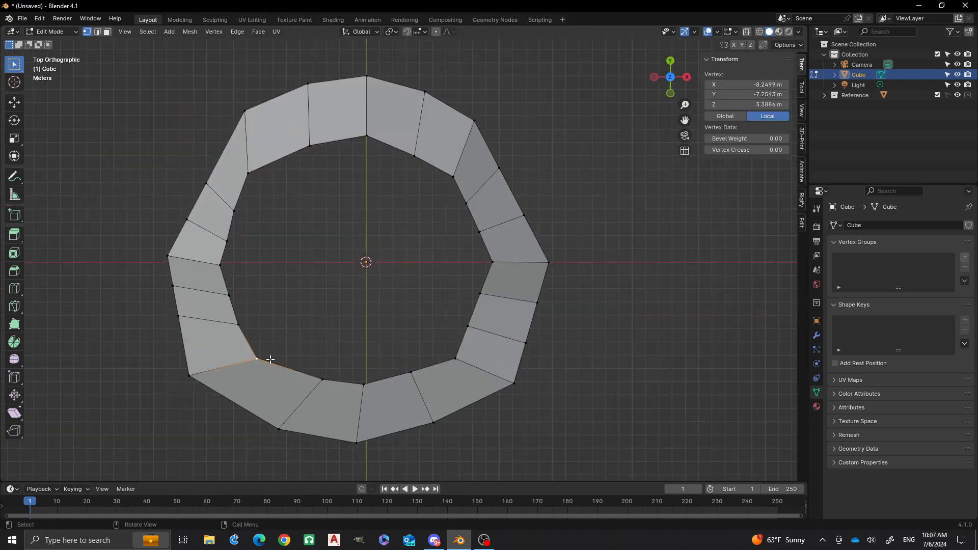
ctrl+click(456, 358)
shift+click(453, 177)
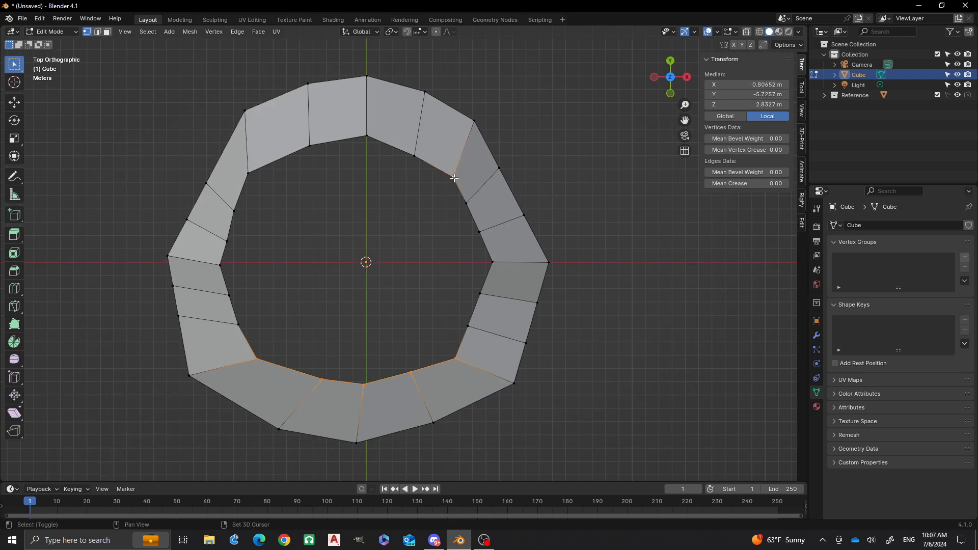
ctrl+click(249, 174)
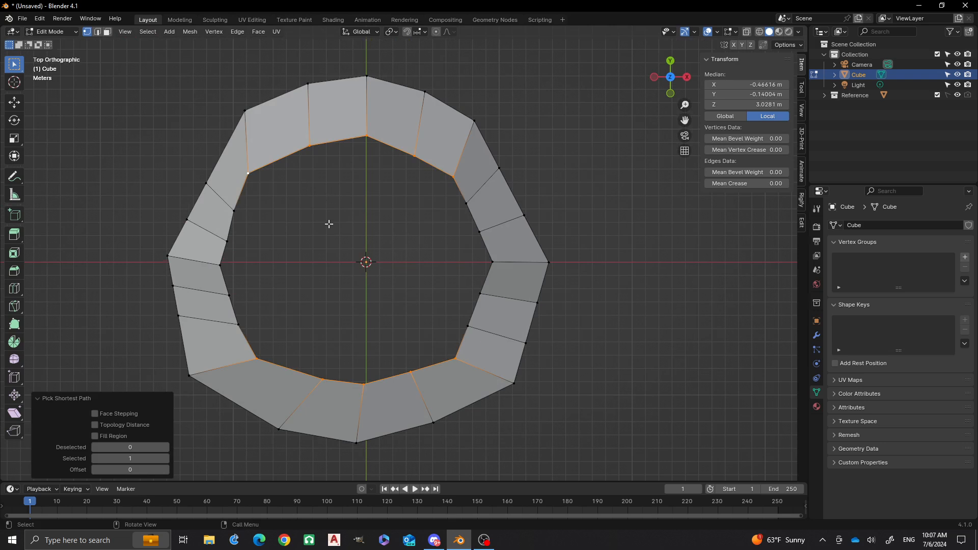
Close the ring's hole with Grid Fill between the two selected rim paths, deselect everything and inspect the filled surface.
key(ctrl+f)
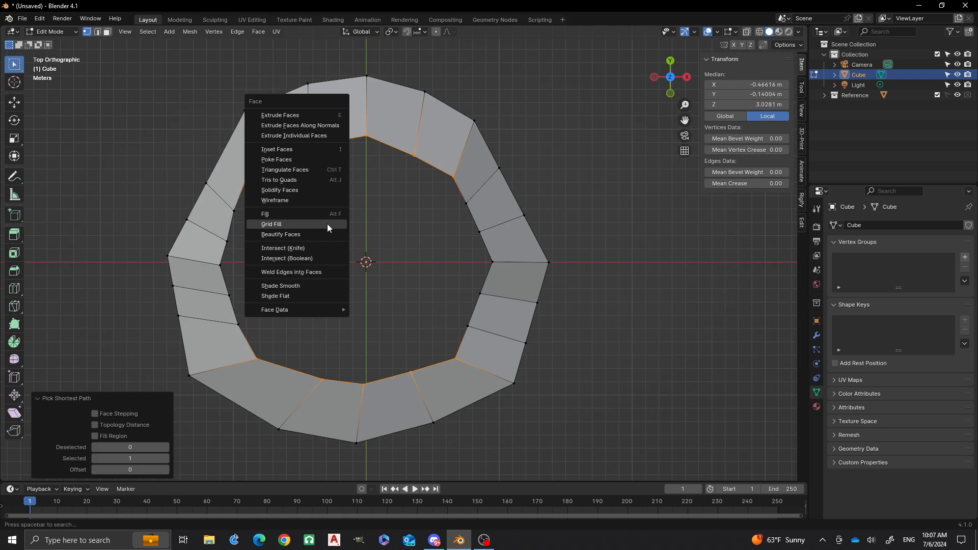
click(327, 224)
middle_drag(425, 368, 276, 254)
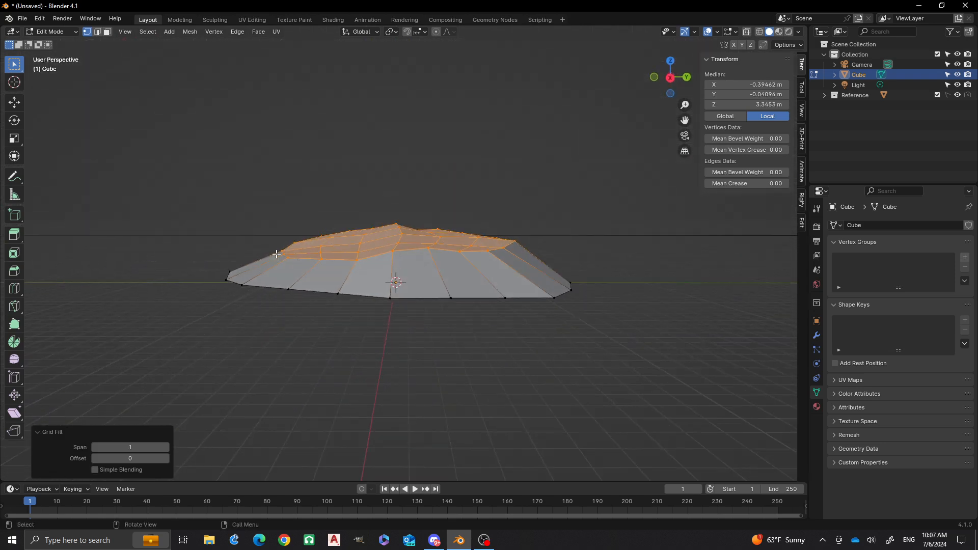
click(216, 170)
middle_drag(216, 171, 392, 321)
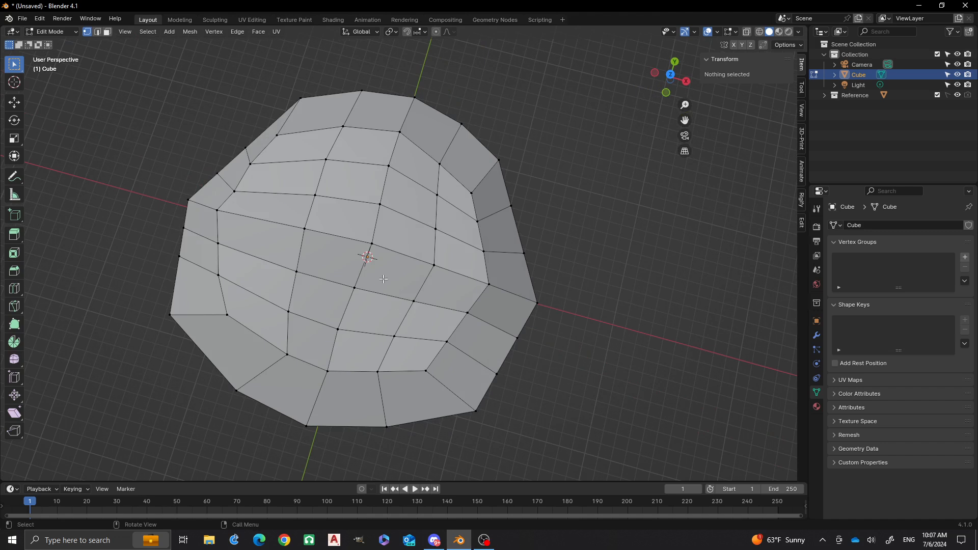
middle_drag(397, 300, 381, 287)
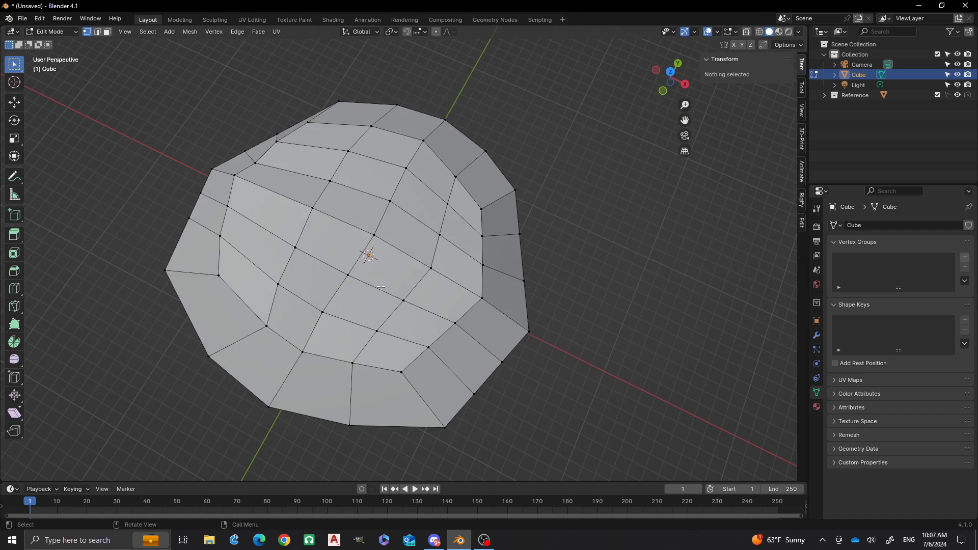